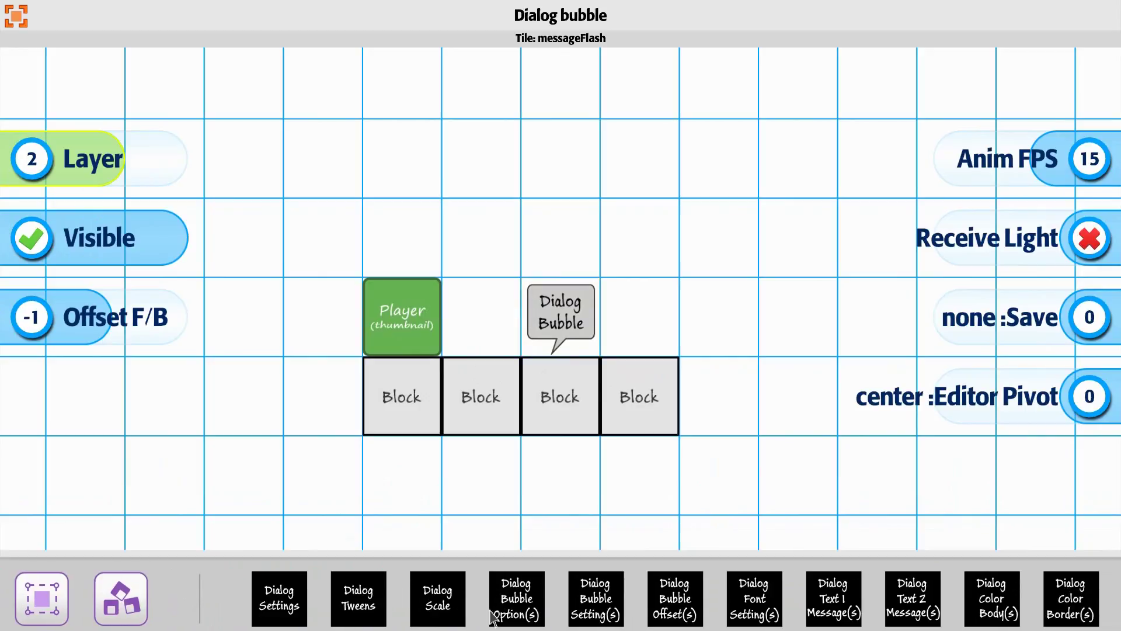
Open the dialog bubble tile's bubble options and enable bubble IDs 1 and 2.
{"action": "left_click", "coordinate": [512, 612]}
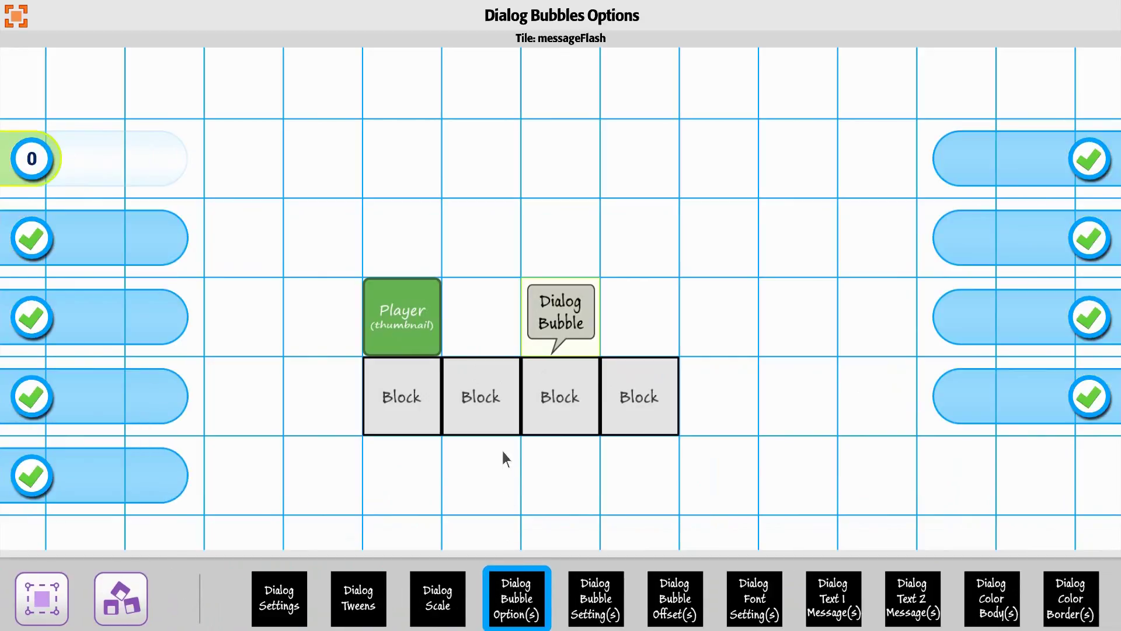
{"action": "left_click", "coordinate": [33, 161]}
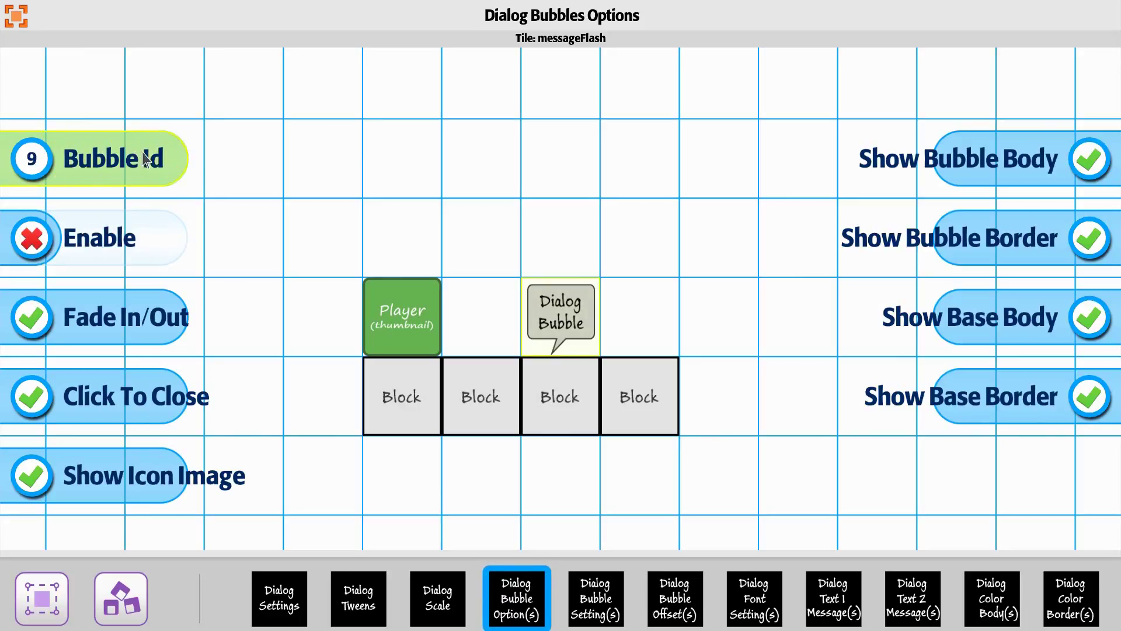
{"action": "left_click", "coordinate": [49, 160]}
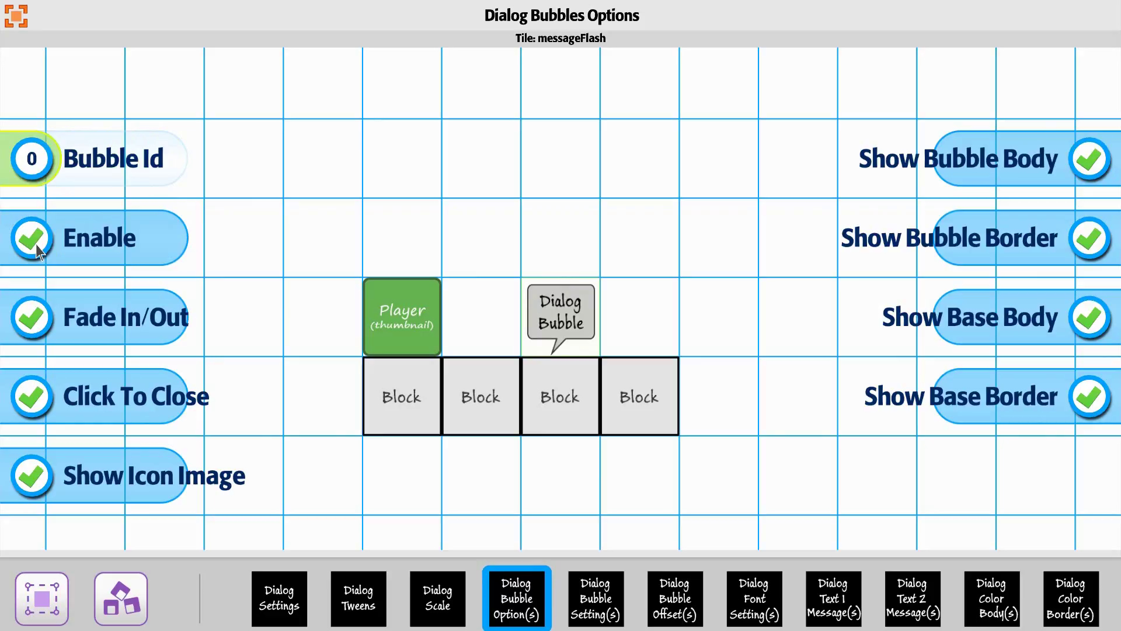
{"action": "key", "text": "Right"}
{"action": "key", "text": "Down"}
{"action": "key", "text": "Right"}
{"action": "key", "text": "Up"}
{"action": "key", "text": "Right"}
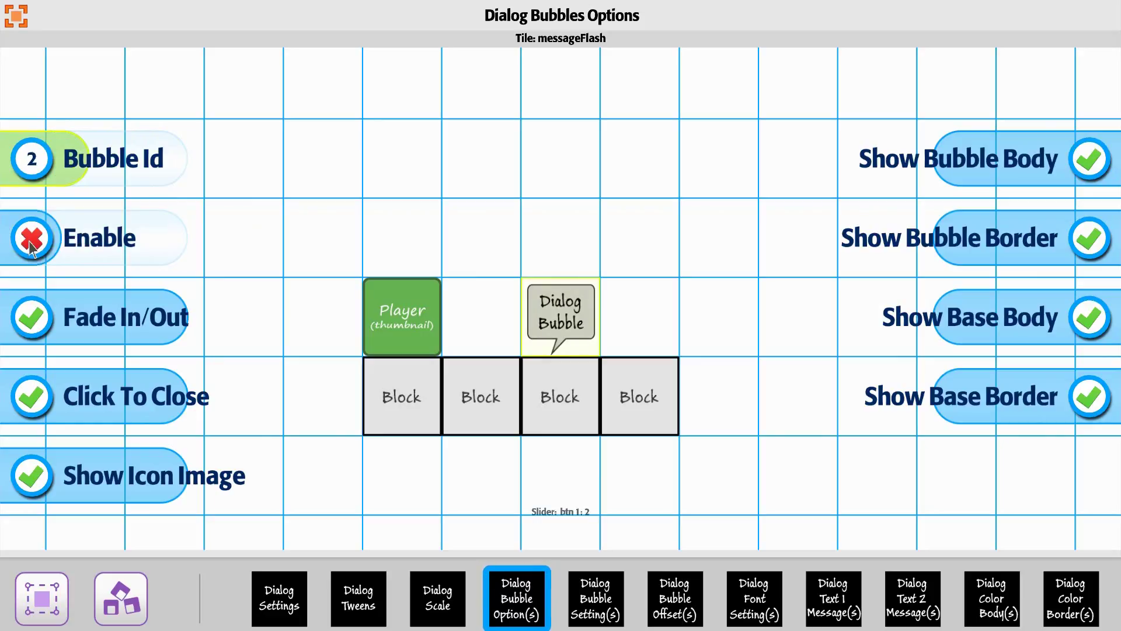
{"action": "key", "text": "Down"}
{"action": "key", "text": "Right"}
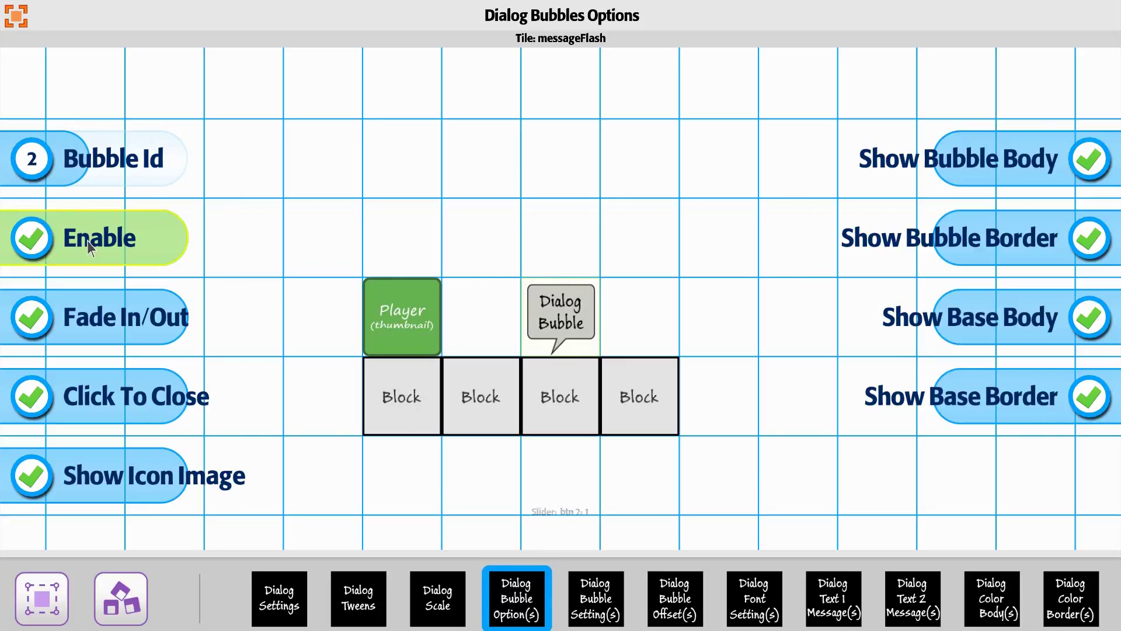
Check the option settings of bubble IDs 0 through 2.
{"action": "key", "text": "Up"}
{"action": "key", "text": "Left"}
{"action": "key", "text": "Left"}
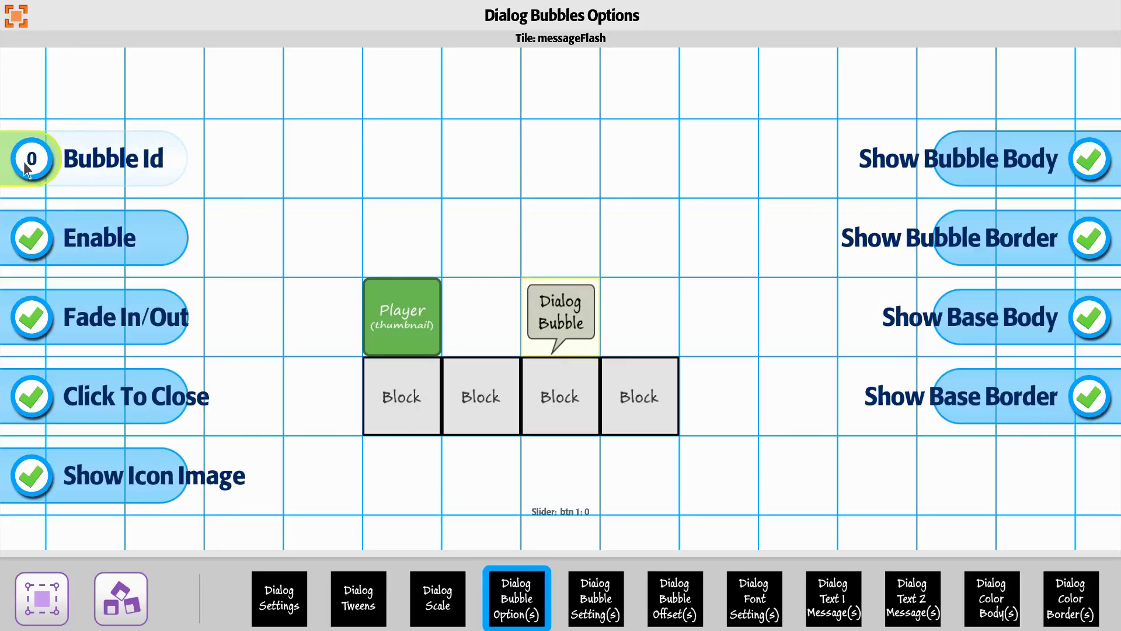
{"action": "key", "text": "Right"}
{"action": "key", "text": "Right"}
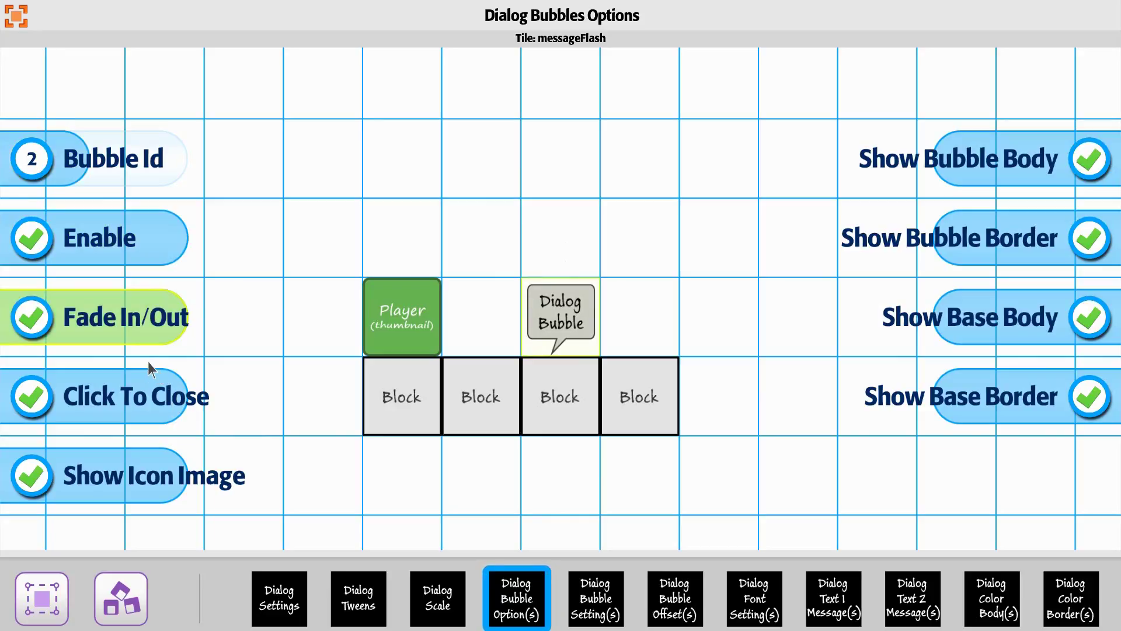
For bubble ID 0, turn off Show Base Body and Show Base Border.
{"action": "key", "text": "Up"}
{"action": "key", "text": "Up"}
{"action": "key", "text": "Left"}
{"action": "key", "text": "Left"}
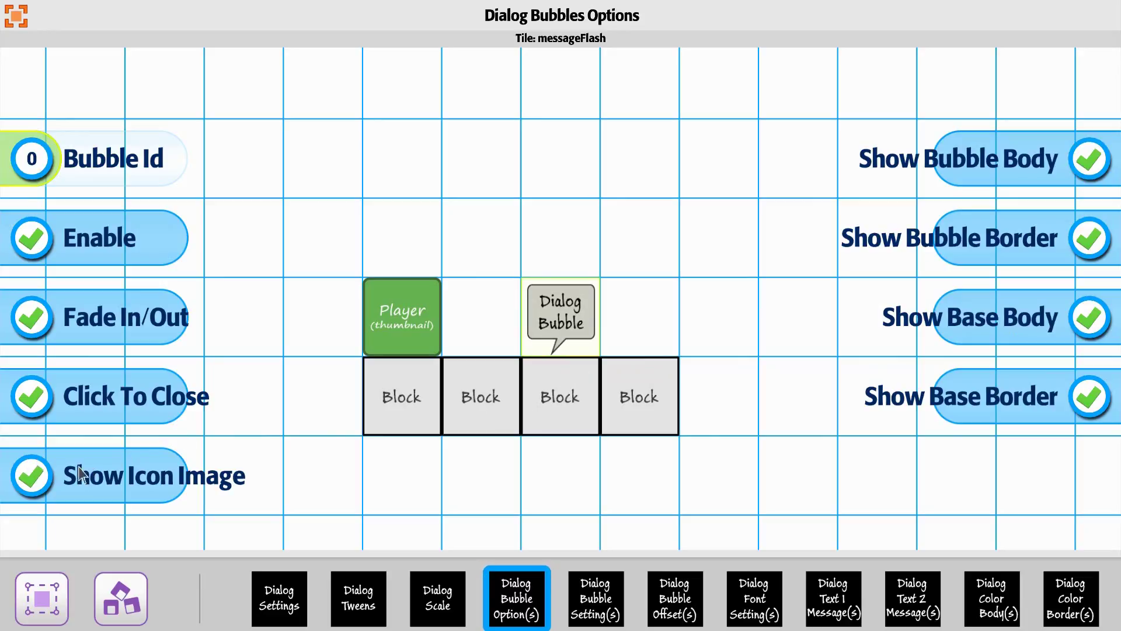
{"action": "left_click", "coordinate": [1089, 318]}
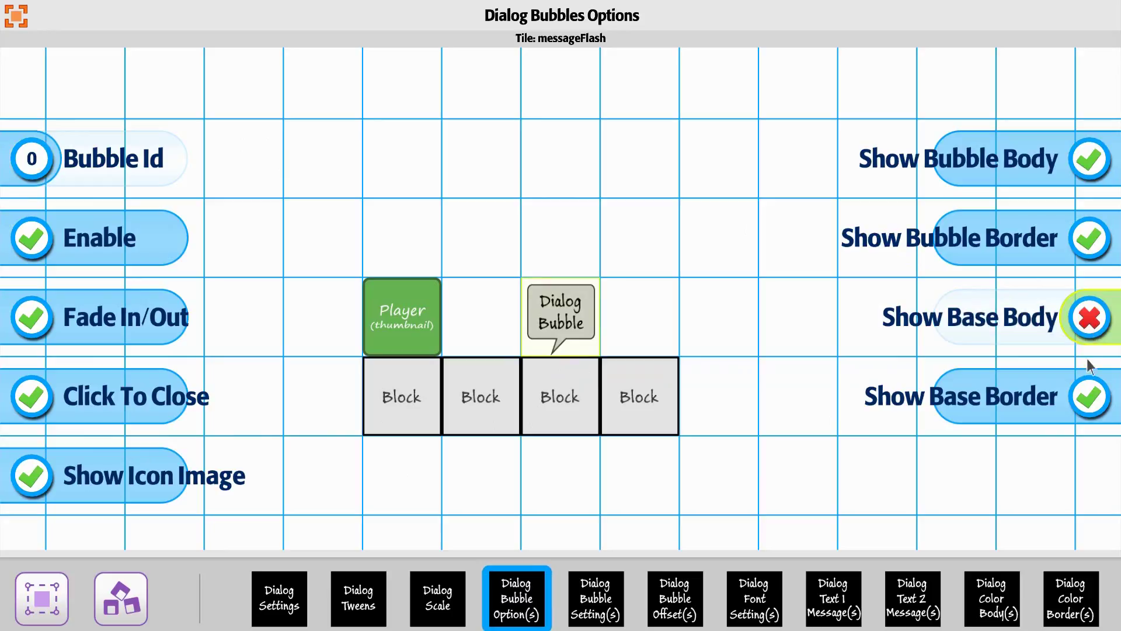
{"action": "left_click", "coordinate": [1087, 398]}
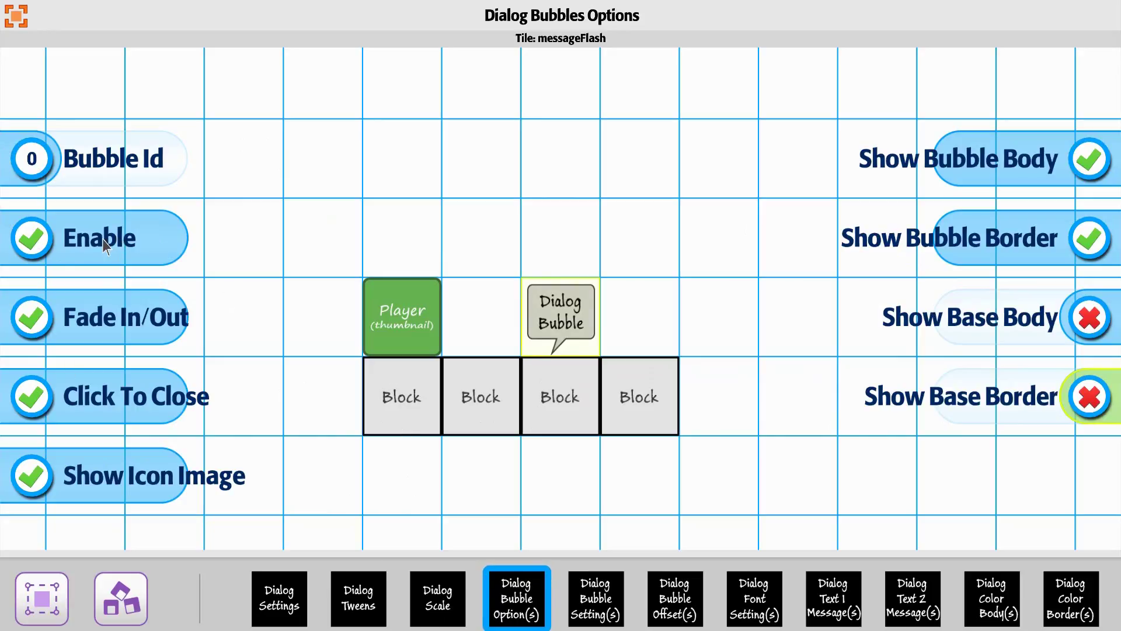
For bubble ID 1, turn off Show Bubble Body, Show Base Body and Show Base Border.
{"action": "left_click", "coordinate": [37, 167]}
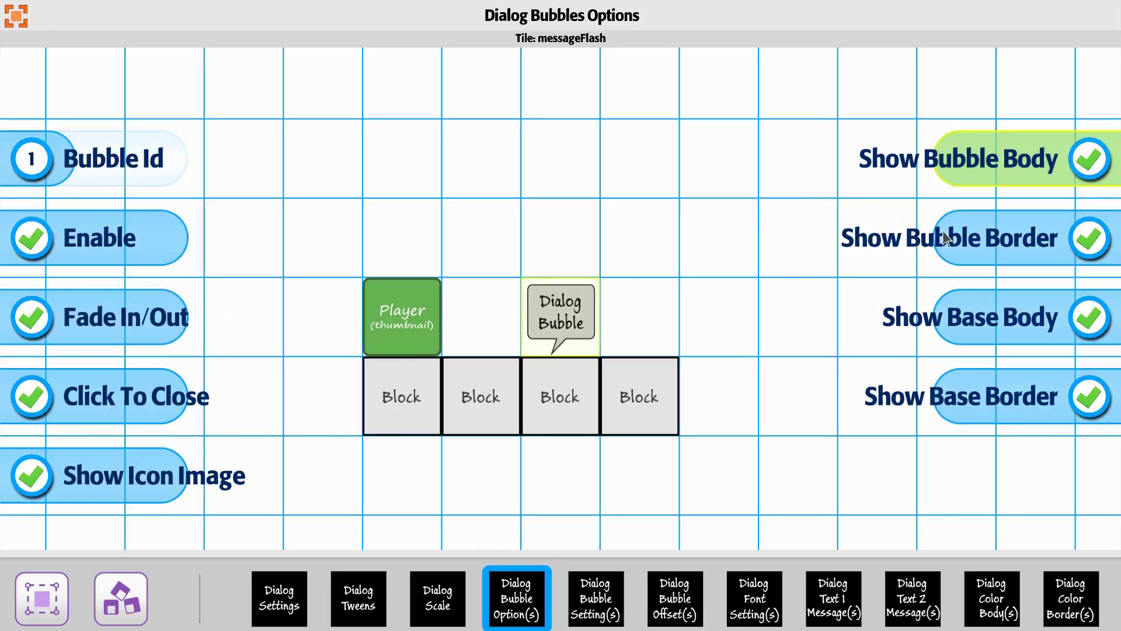
{"action": "left_click", "coordinate": [937, 163]}
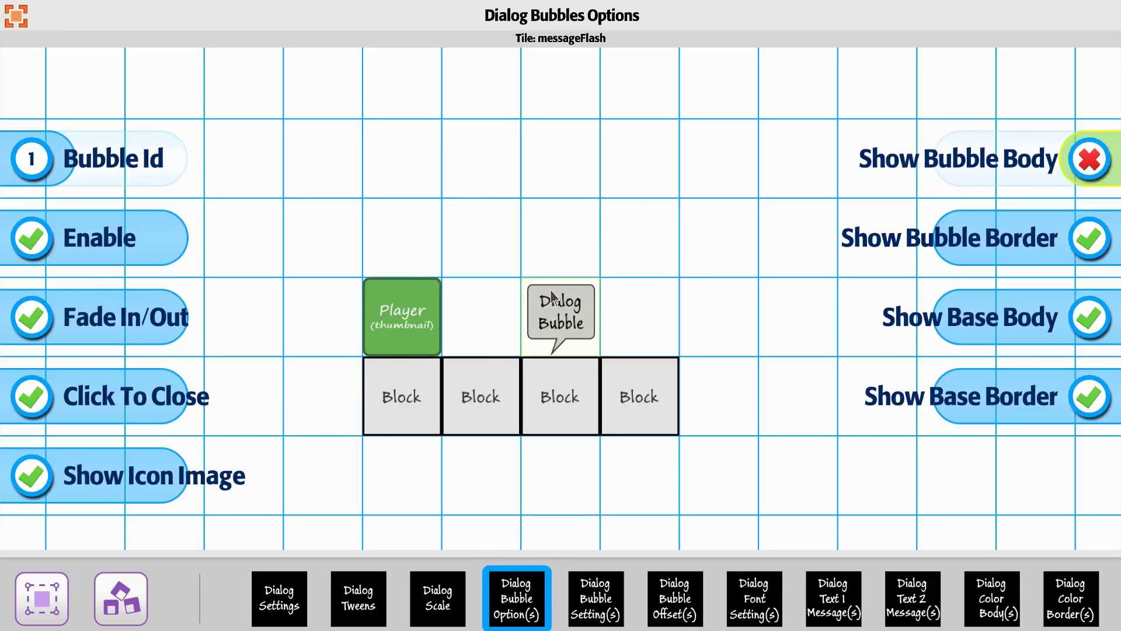
{"action": "key", "text": "Down"}
{"action": "key", "text": "Down"}
{"action": "key", "text": "Return"}
{"action": "key", "text": "Down"}
{"action": "key", "text": "Return"}
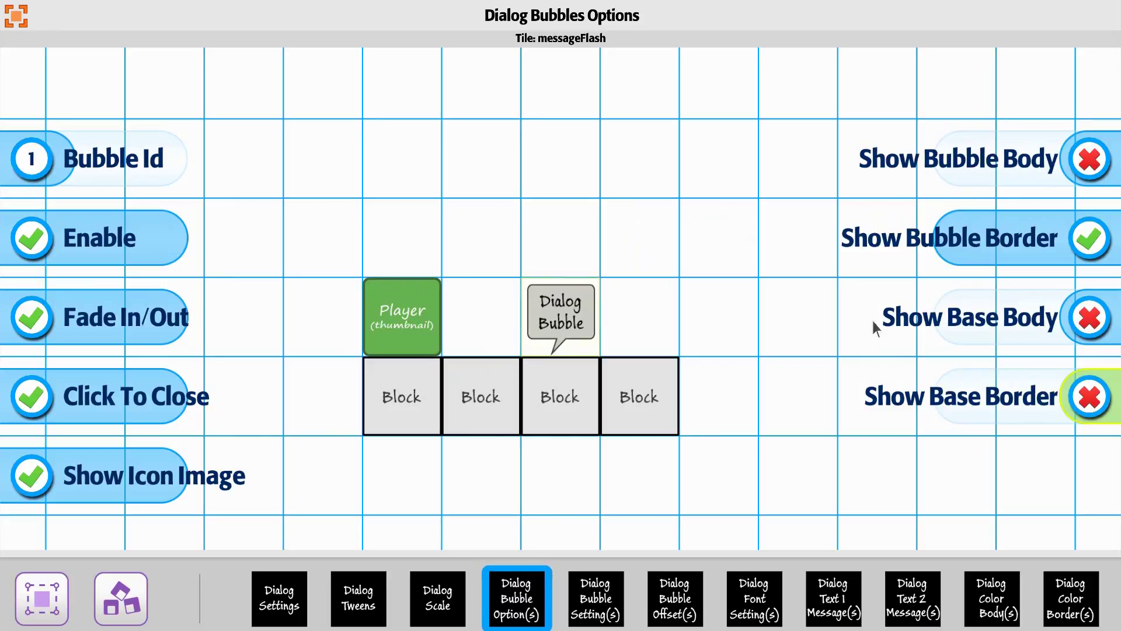
For bubble ID 2, turn off Fade In/Out, Click To Close and Show Icon Image.
{"action": "key", "text": "Down"}
{"action": "key", "text": "Right"}
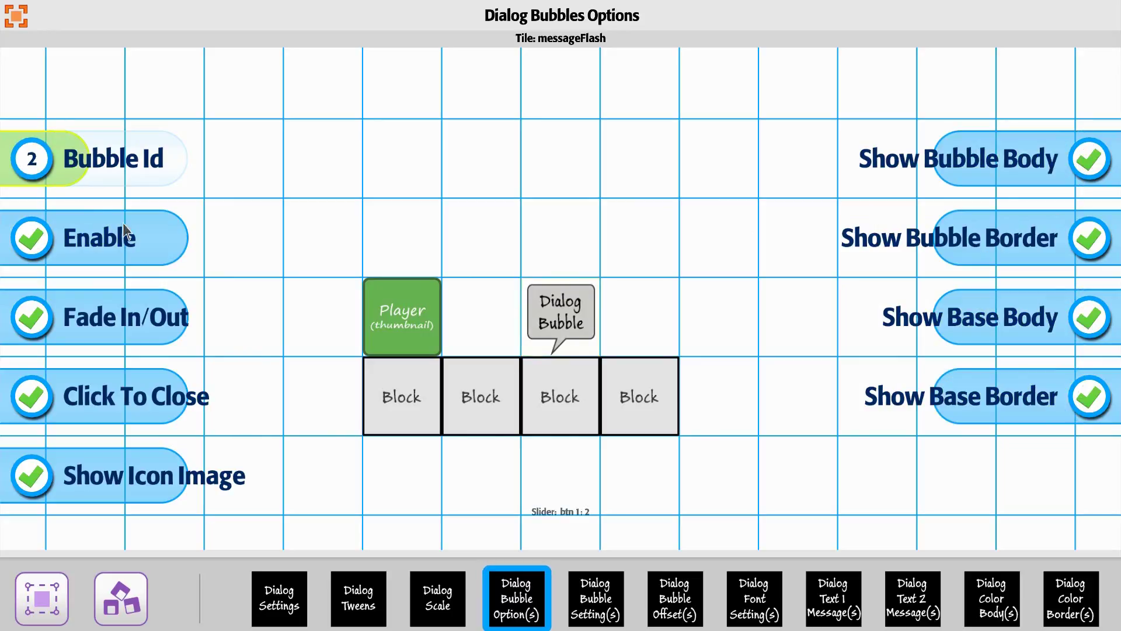
{"action": "left_click", "coordinate": [32, 329]}
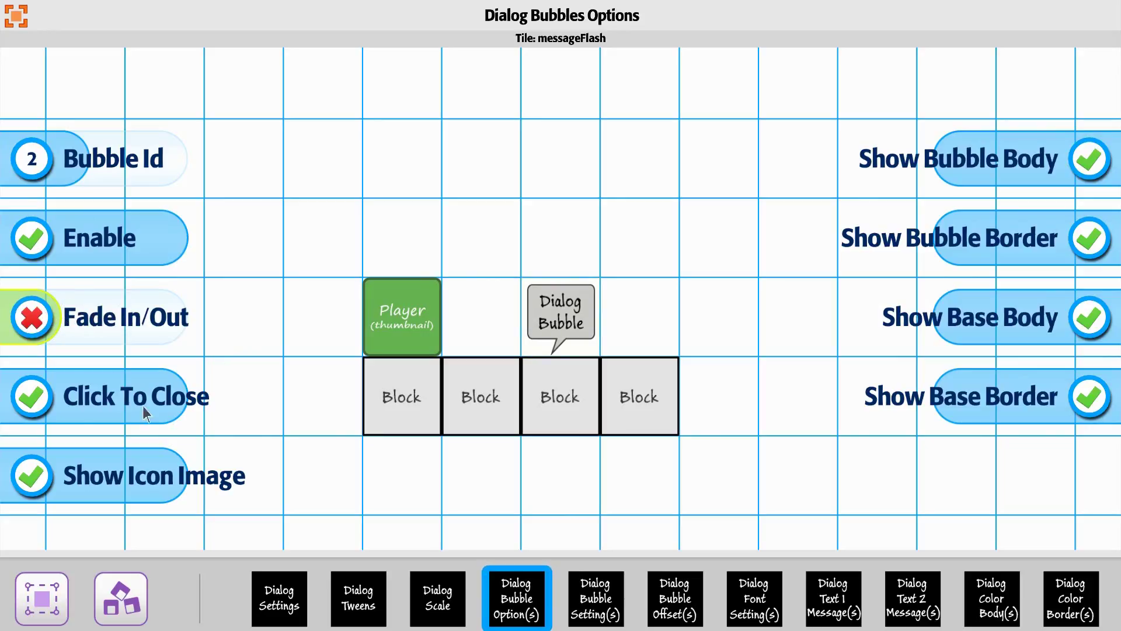
{"action": "left_click", "coordinate": [53, 401]}
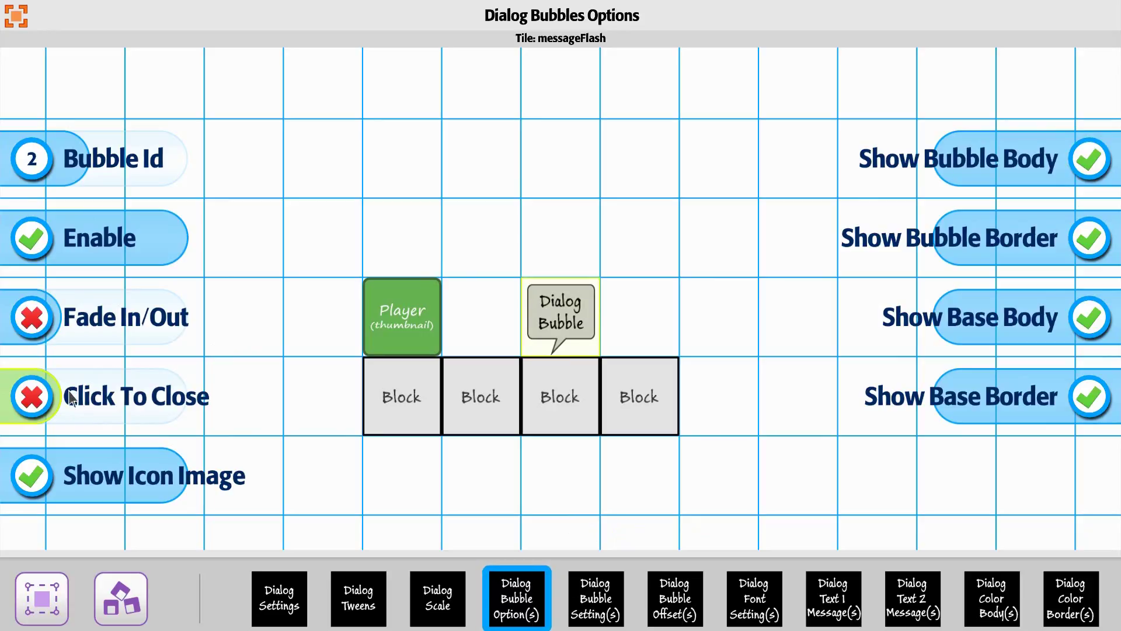
{"action": "key", "text": "Down"}
{"action": "key", "text": "Return"}
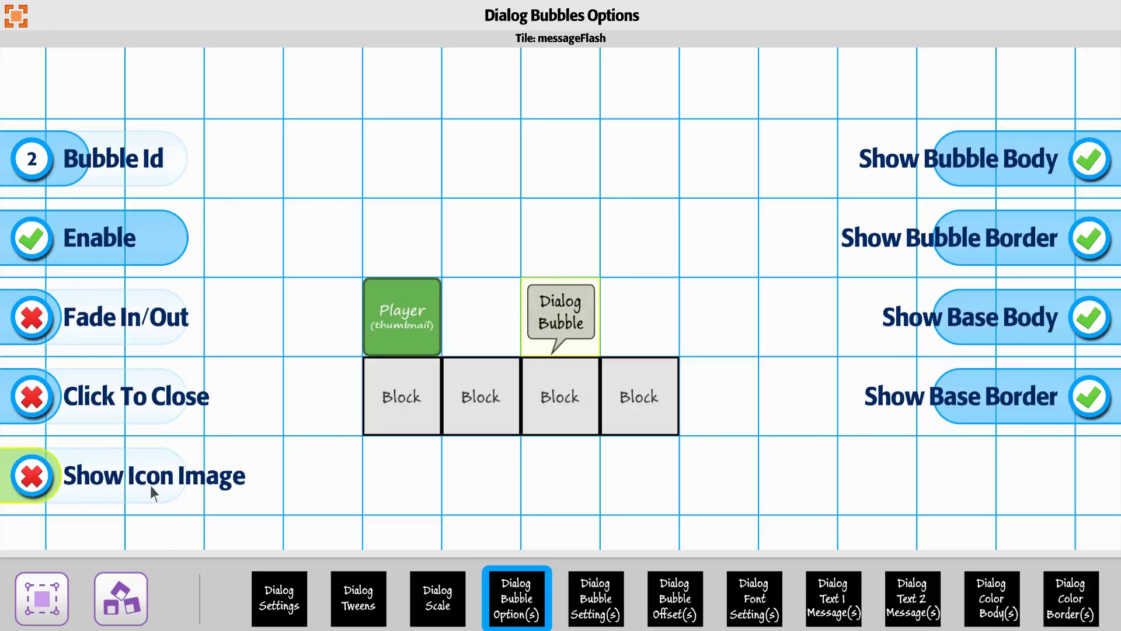
Leave the dialog bubble's settings and playtest the level.
{"action": "left_click", "coordinate": [20, 19]}
{"action": "left_click", "coordinate": [19, 19]}
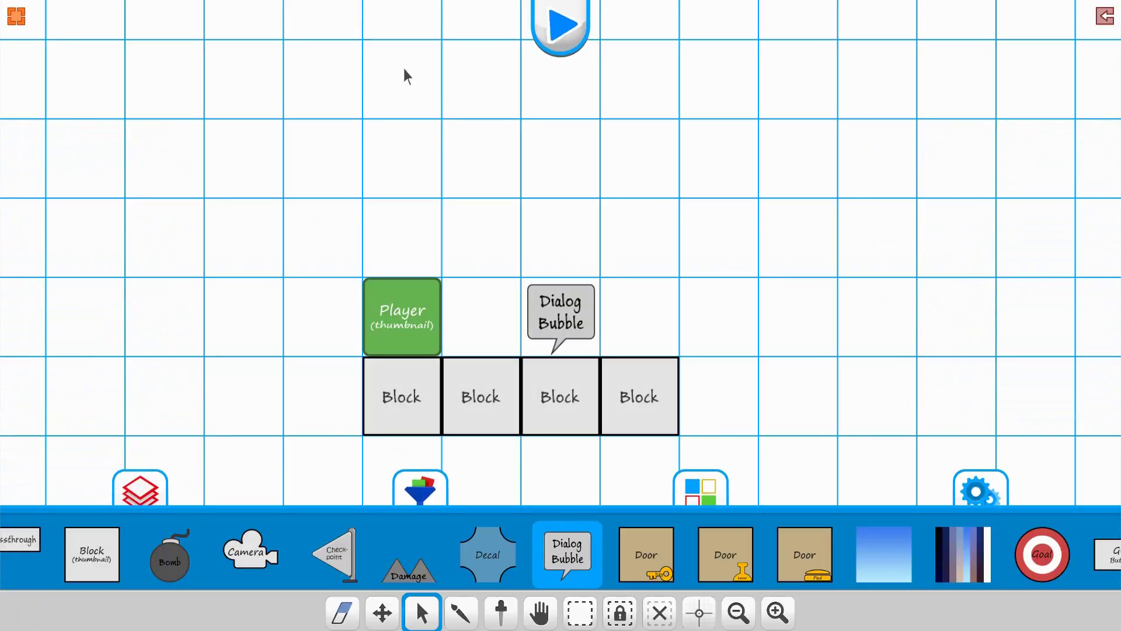
{"action": "left_click", "coordinate": [560, 25]}
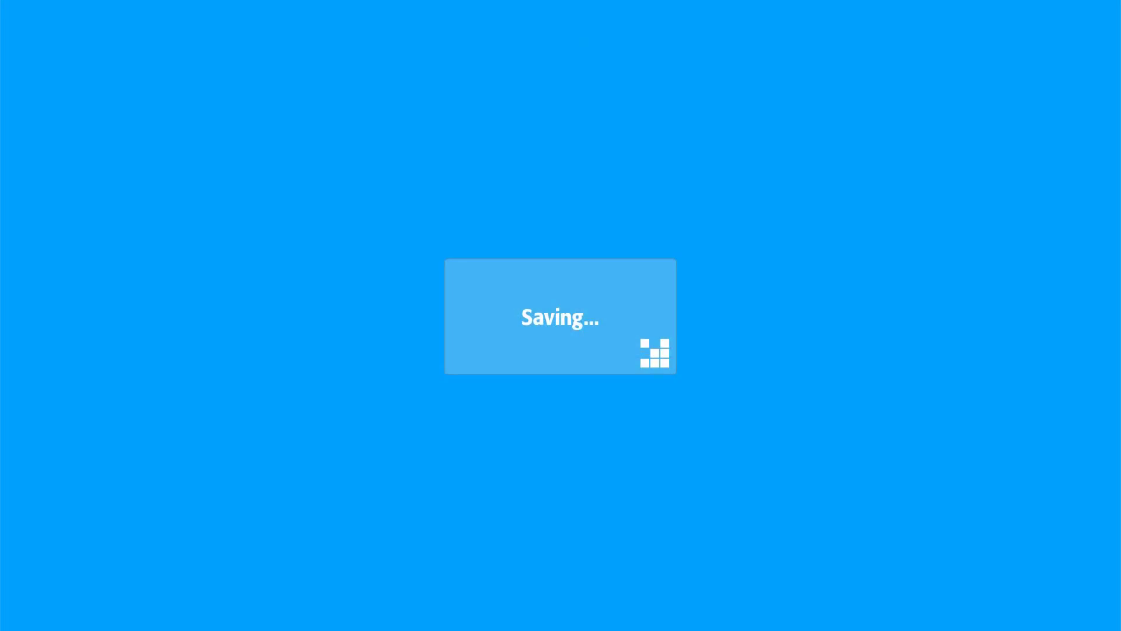